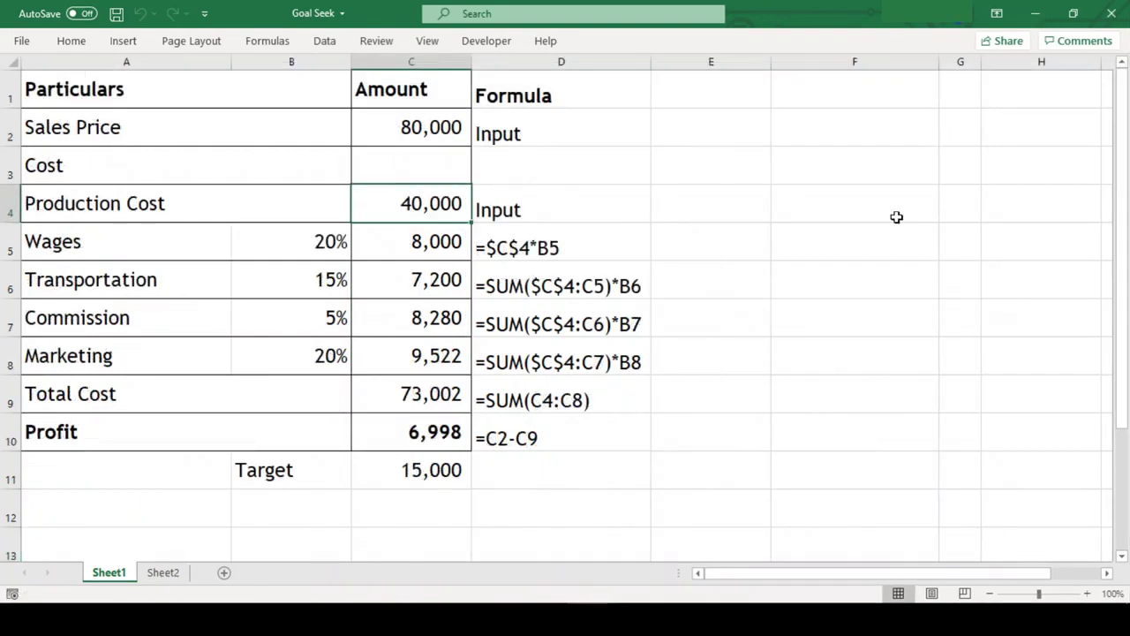
- Set the Production Cost amount to 35,000
key("F2")
key("Home")
key("shift+Right")
key("shift+Right")
type("35")
key("Return")
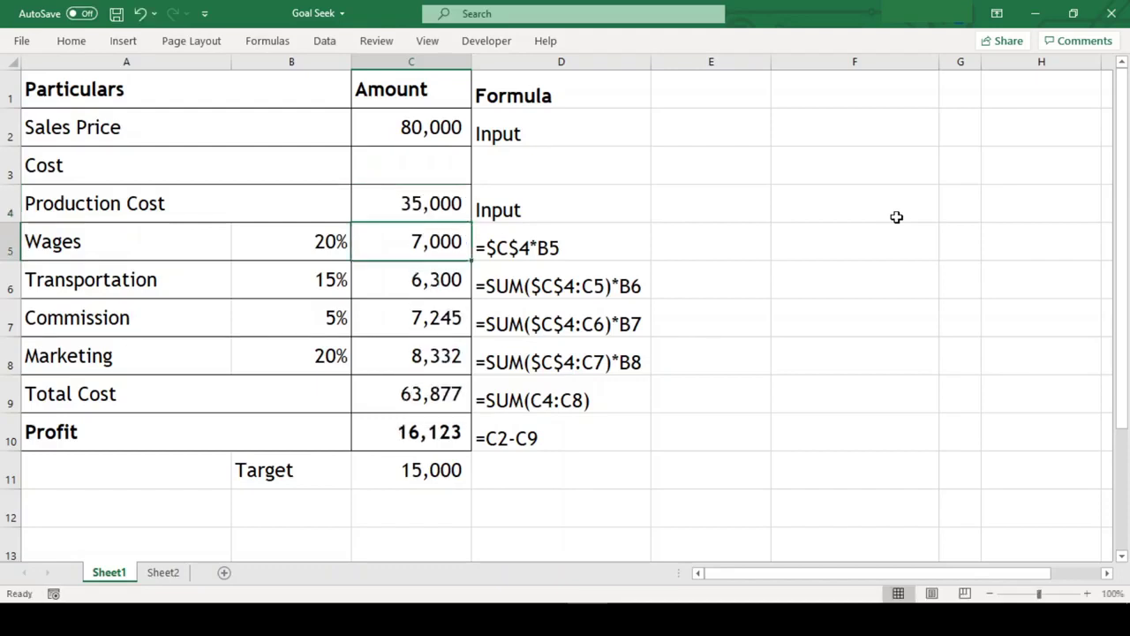
- Change the Production Cost amount to 36,000
key("Up")
key("F2")
key("Home")
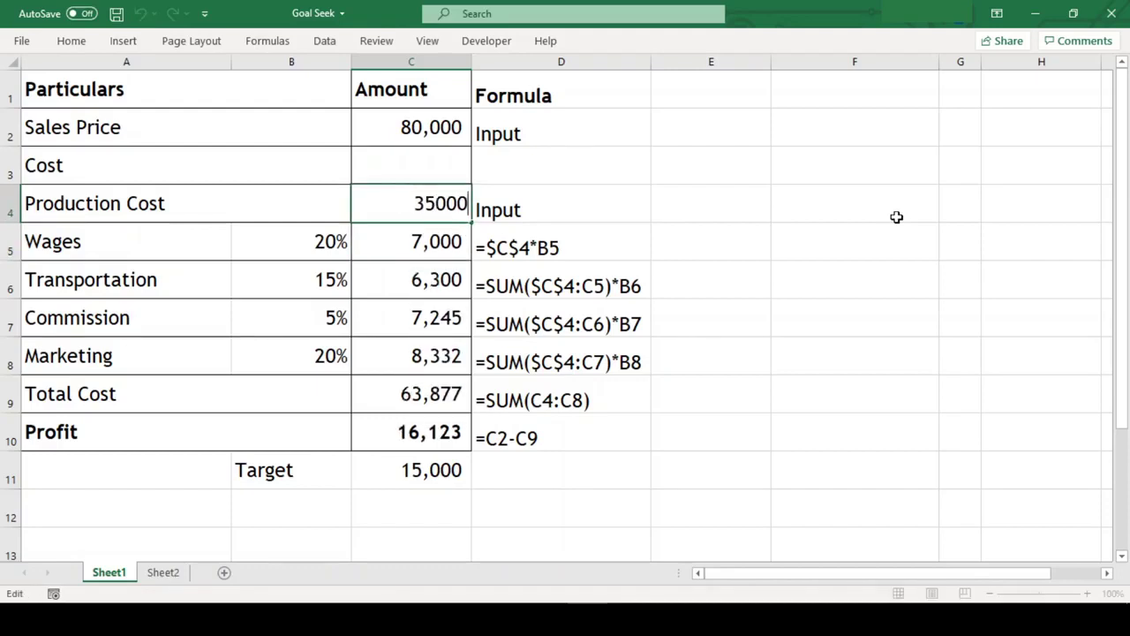
key("Right")
key("shift+Right")
type("6")
key("Return")
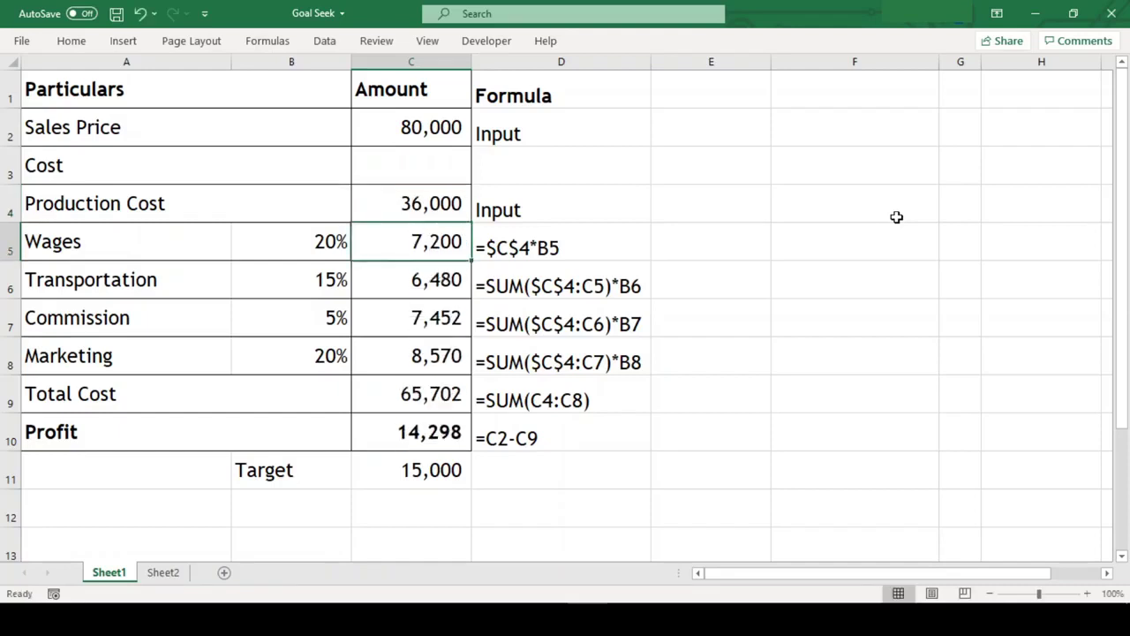
- Change the Production Cost amount to 35,500
key("Up")
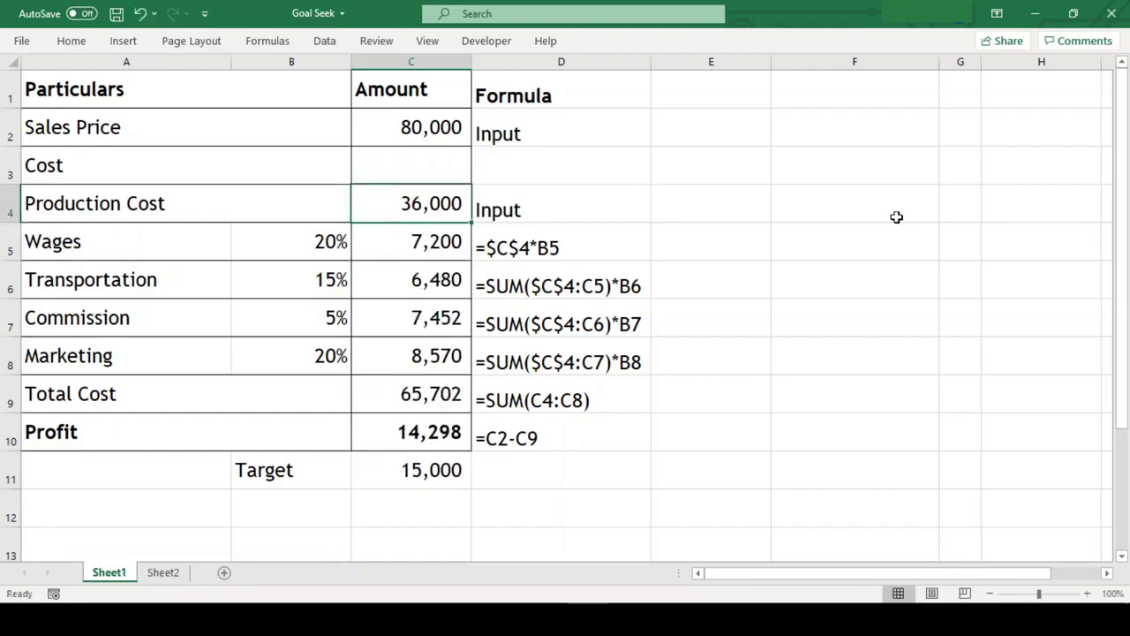
key("F2")
key("Left")
key("Left")
key("Left")
key("Left")
key("shift+Right")
key("shift+Right")
type("55")
key("Return")
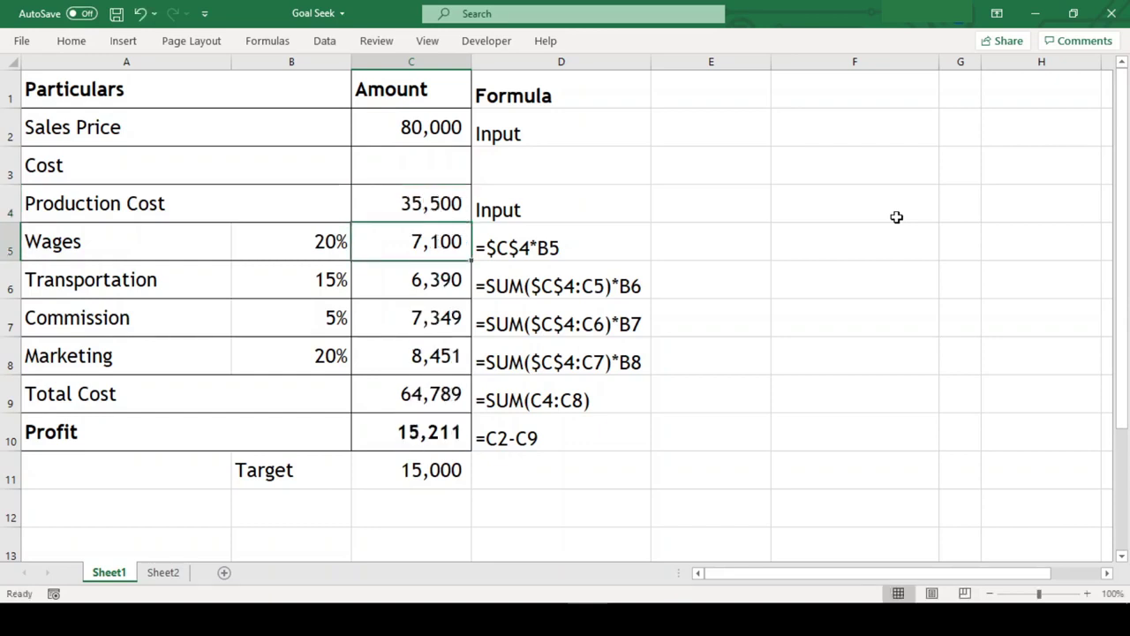
- Change the Production Cost amount to 35,600
key("Up")
key("F2")
key("Left")
key("Left")
key("Left")
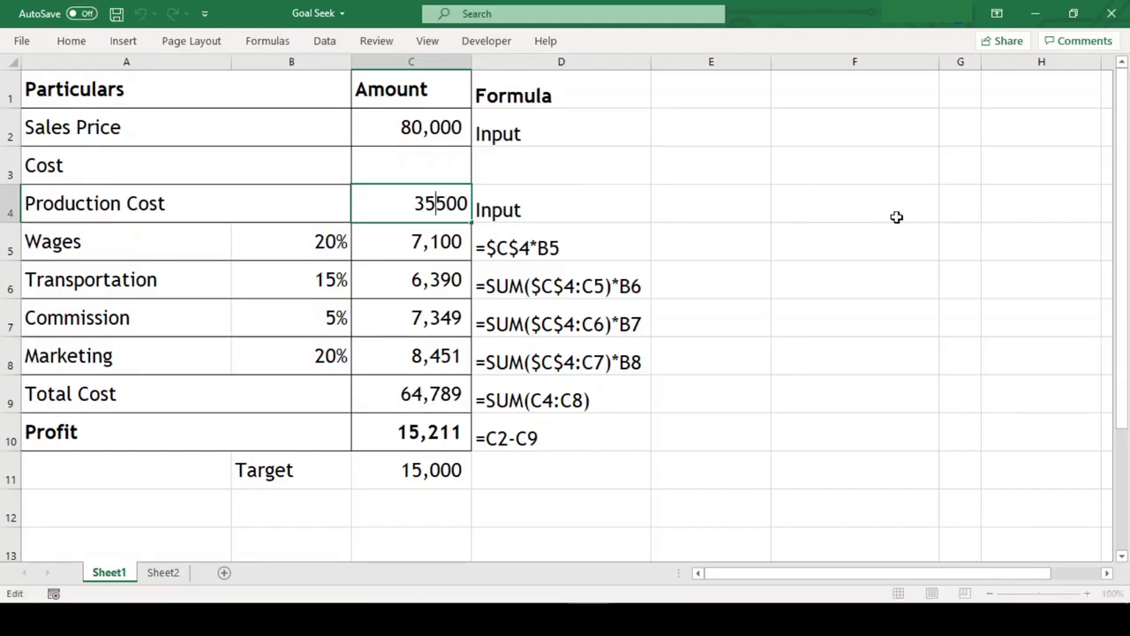
key("shift+Right")
type("6")
key("Return")
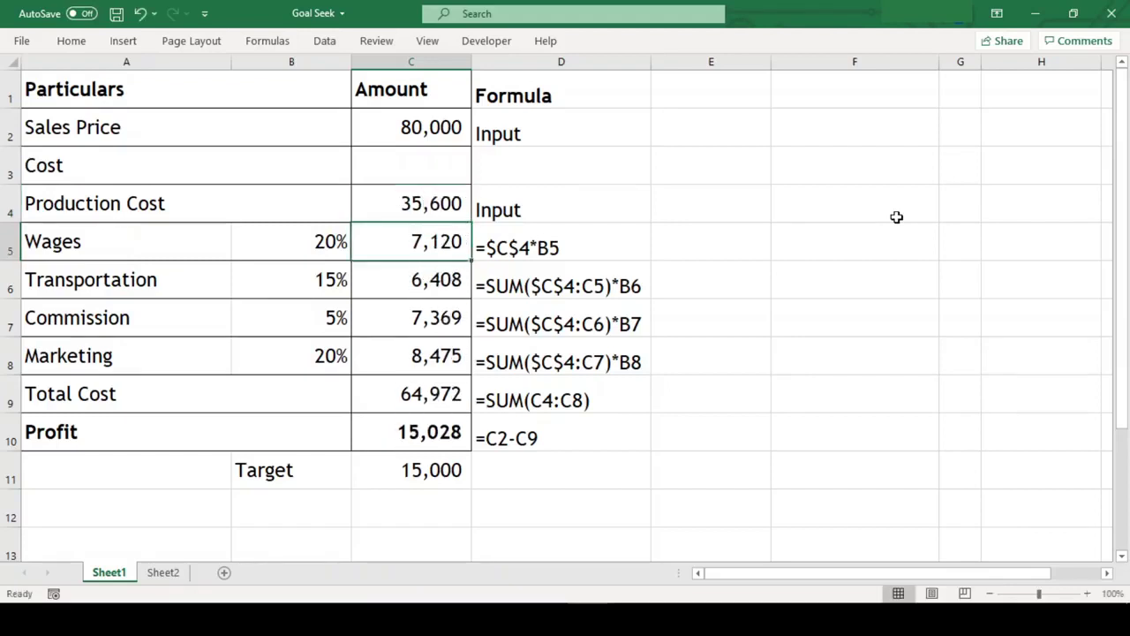
- Change the Production Cost amount to 35,620
key("Up")
key("F2")
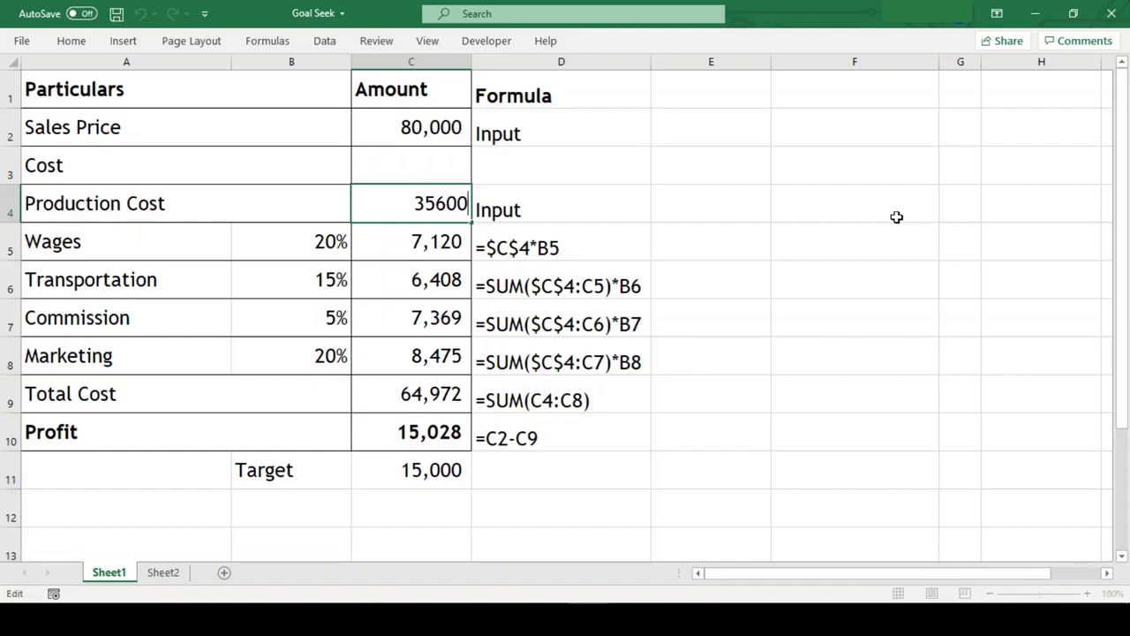
key("Left")
key("Left")
key("shift+Right")
type("2")
key("Return")
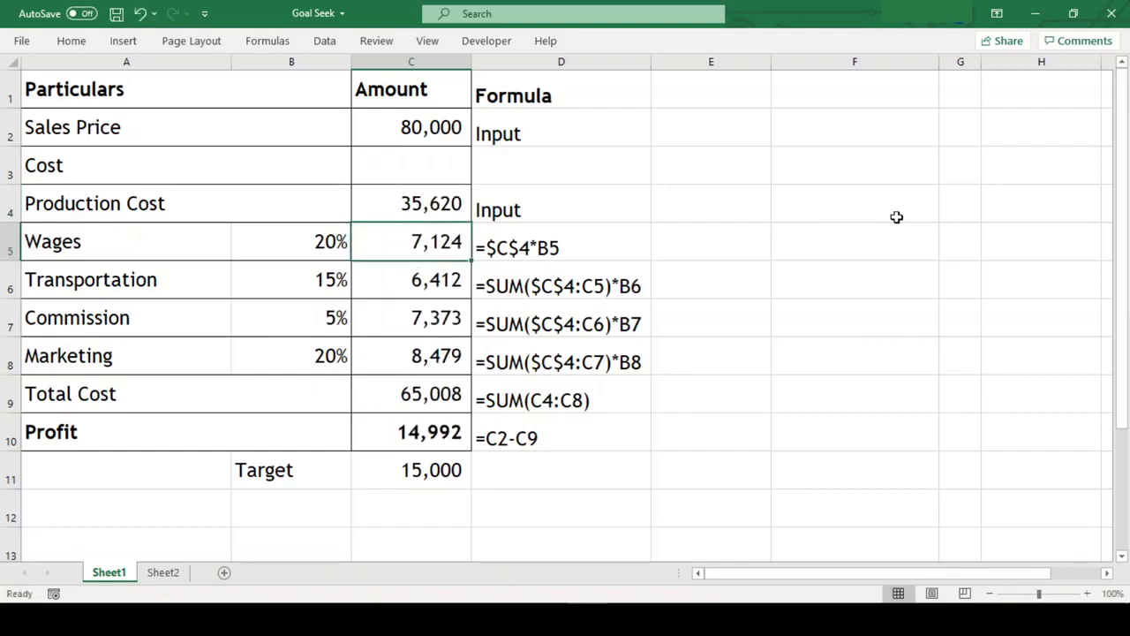
- Change the Production Cost amount to 35,610
key("Up")
key("F2")
key("Left")
key("Left")
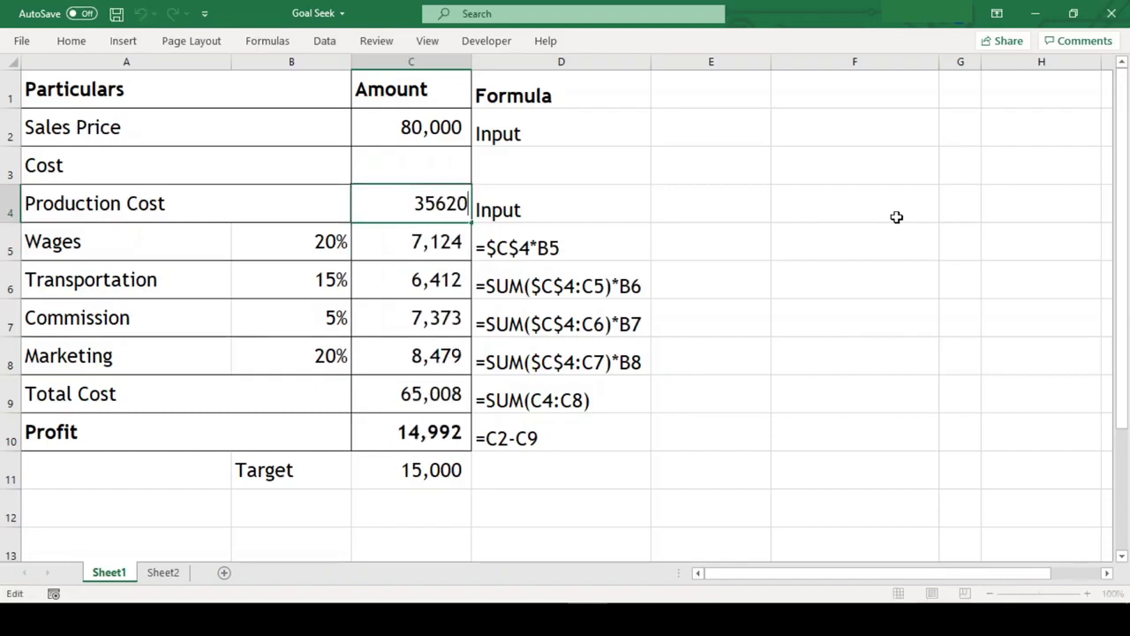
key("shift+Right")
type("1")
key("Return")
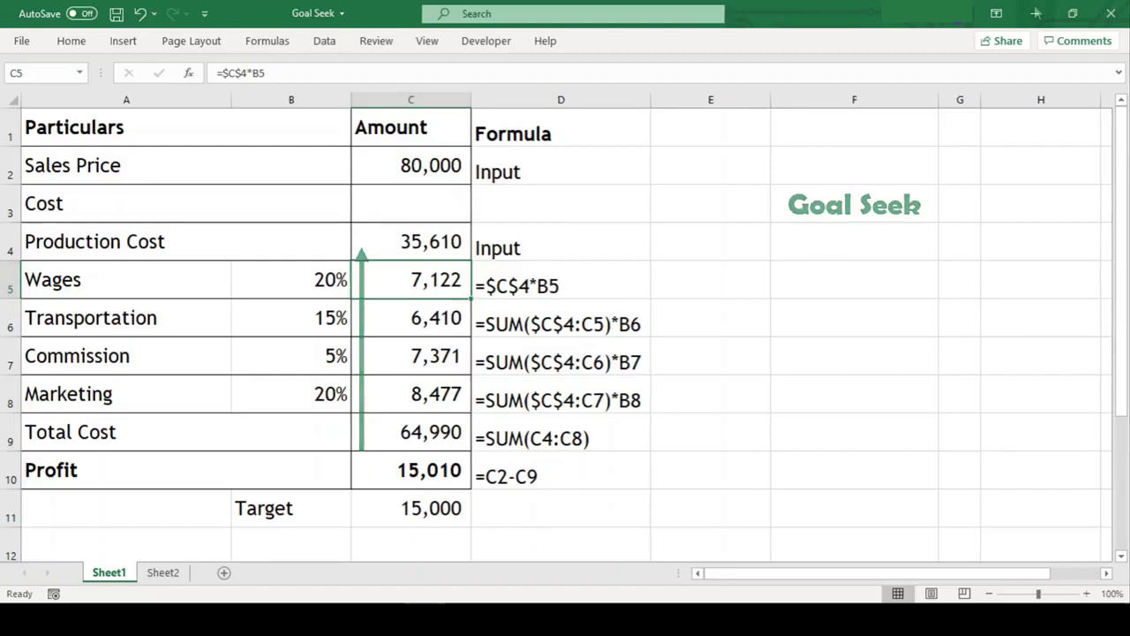
- Reset the Production Cost amount to 40,000
key("Up")
type("40000")
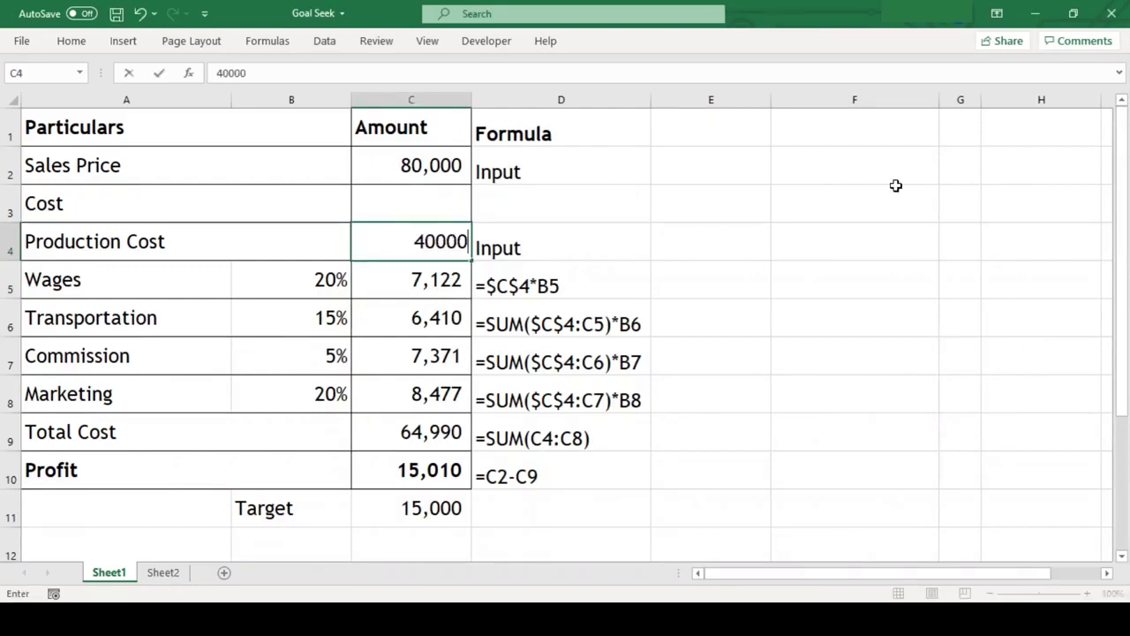
key("Return")
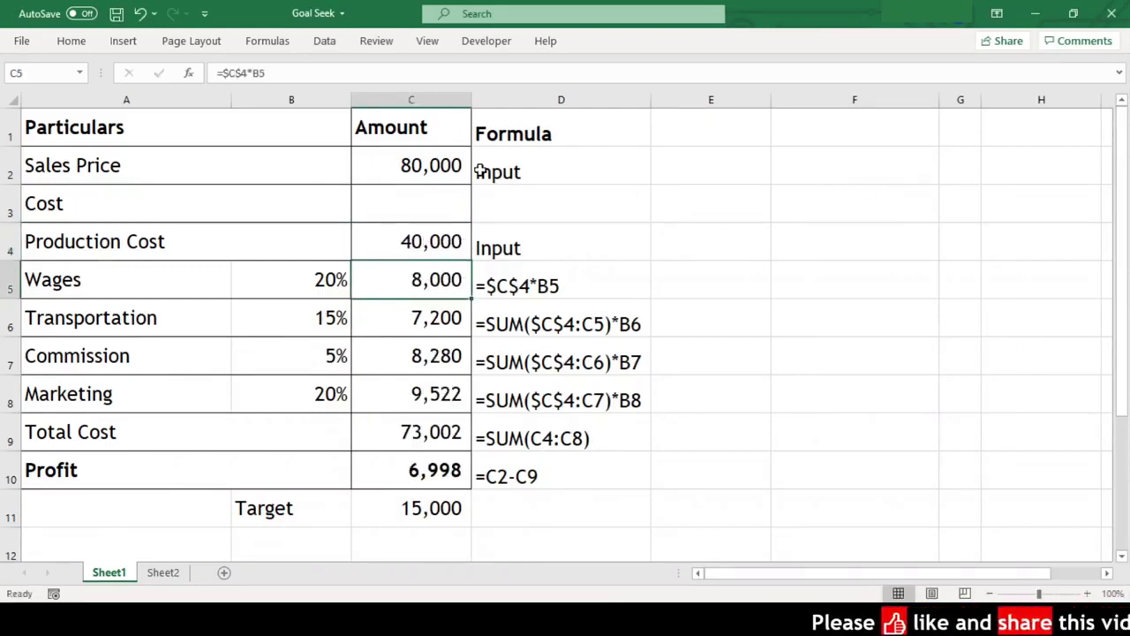
- Start a Goal Seek with the Profit amount in C10 as the set cell and 15000 as its target value
left_click(324, 42)
left_click(913, 99)
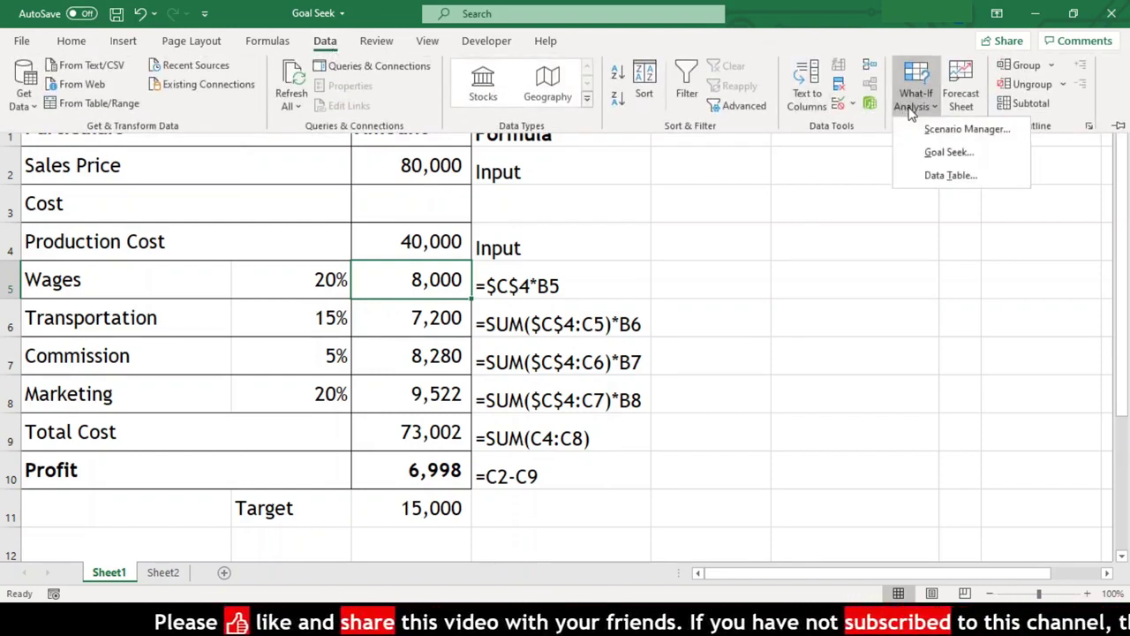
left_click(923, 155)
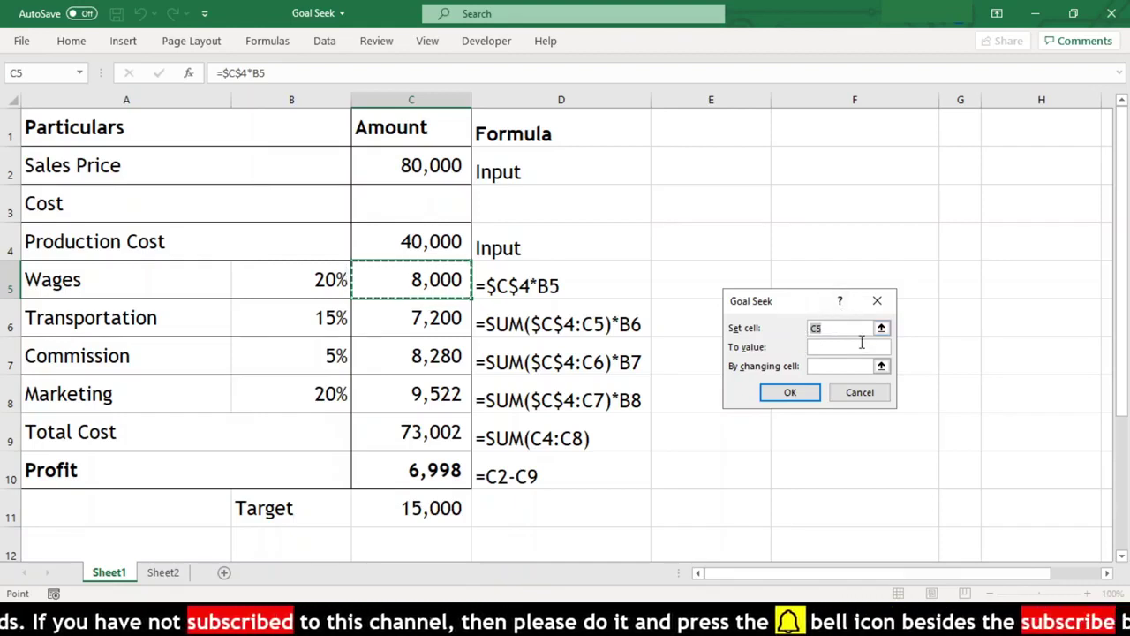
key("BackSpace")
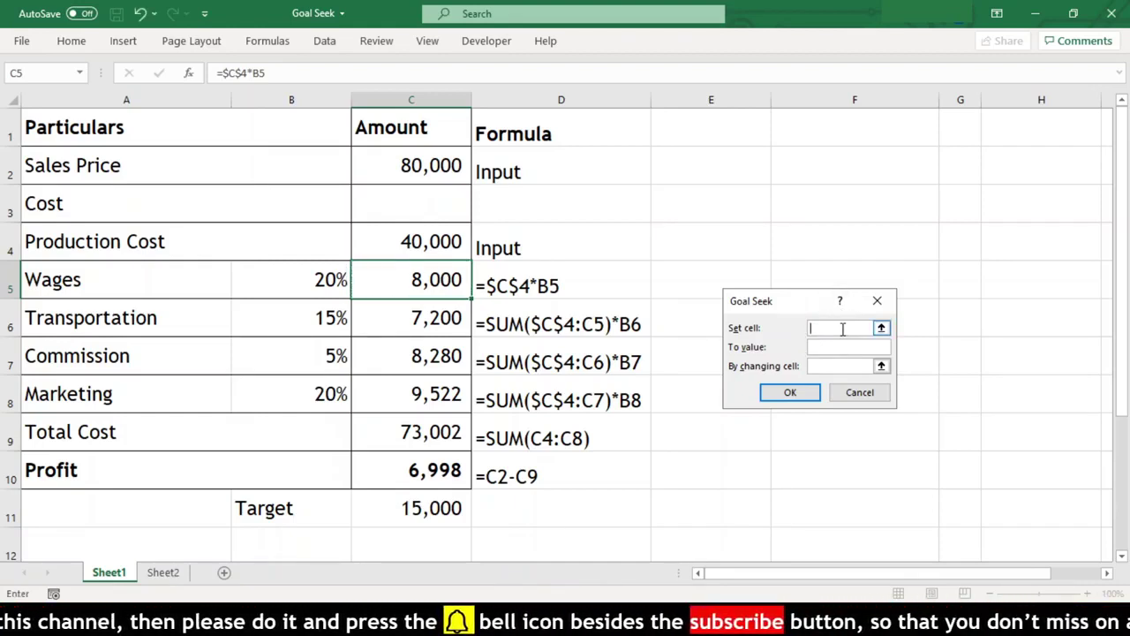
left_click(406, 479)
left_click(826, 350)
type("15000")
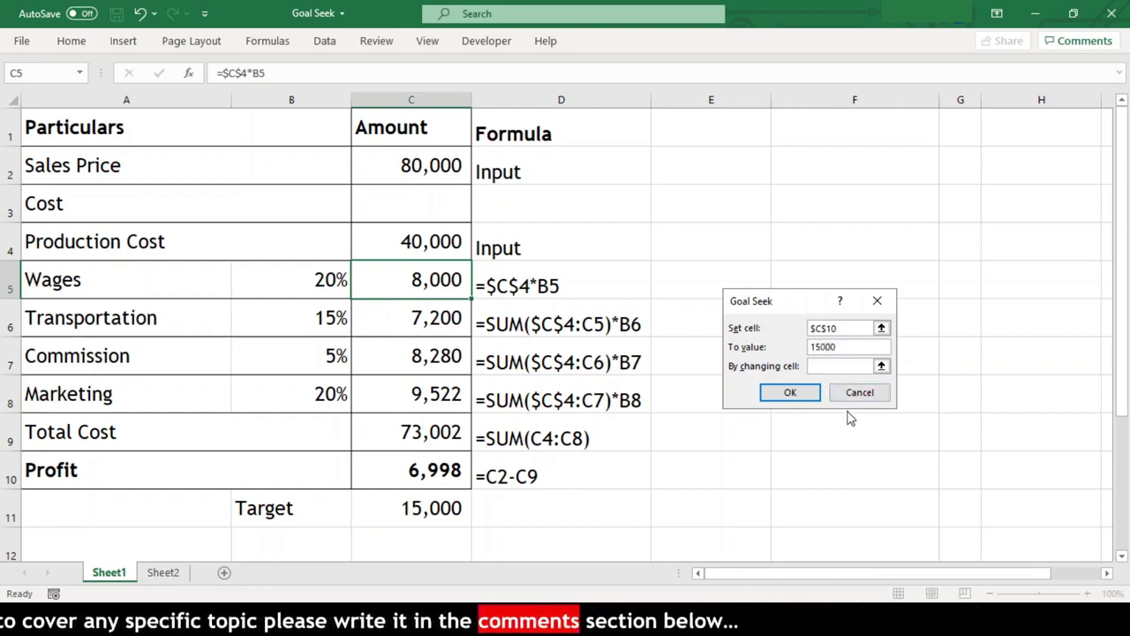
- Use the Production Cost cell C4 as the changing cell, run the Goal Seek and accept its solution
left_click(848, 366)
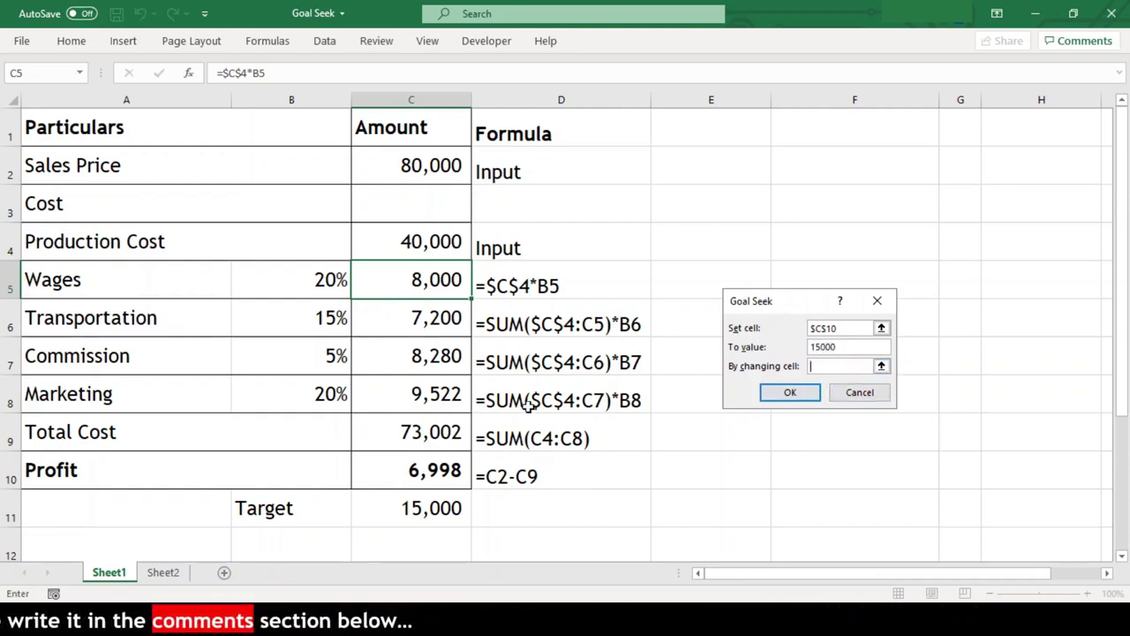
left_click(430, 252)
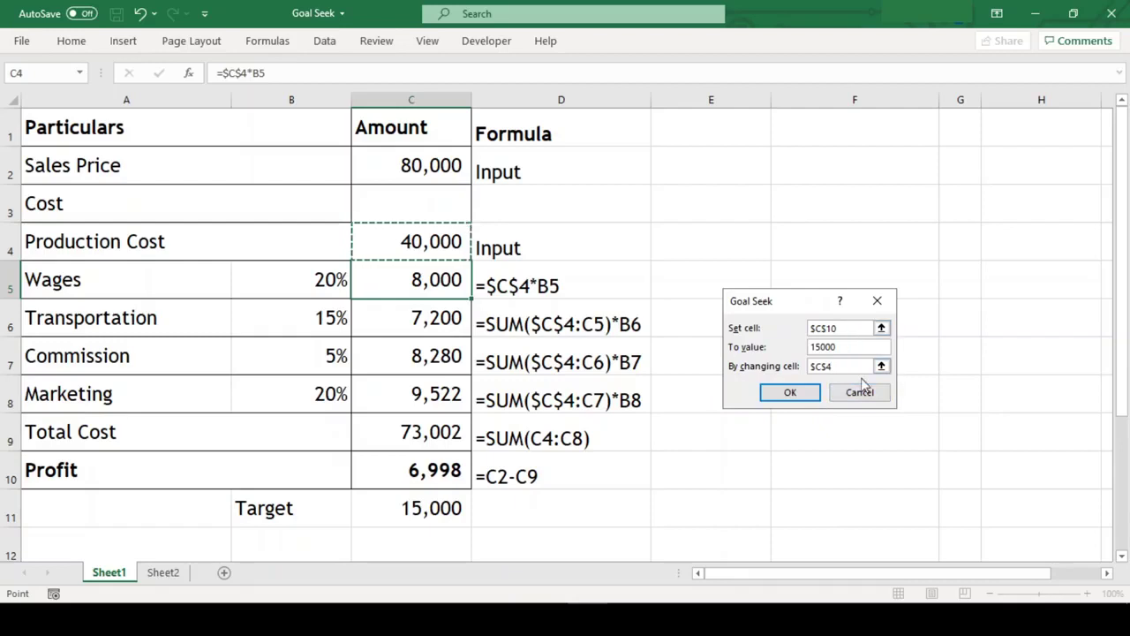
left_click(803, 392)
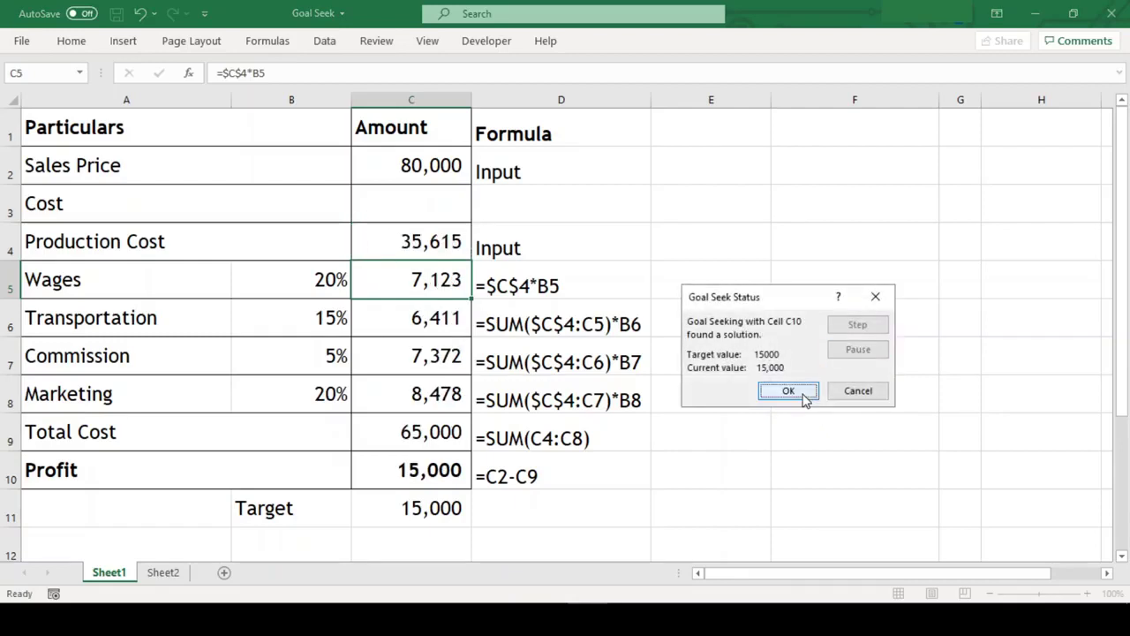
left_click(805, 397)
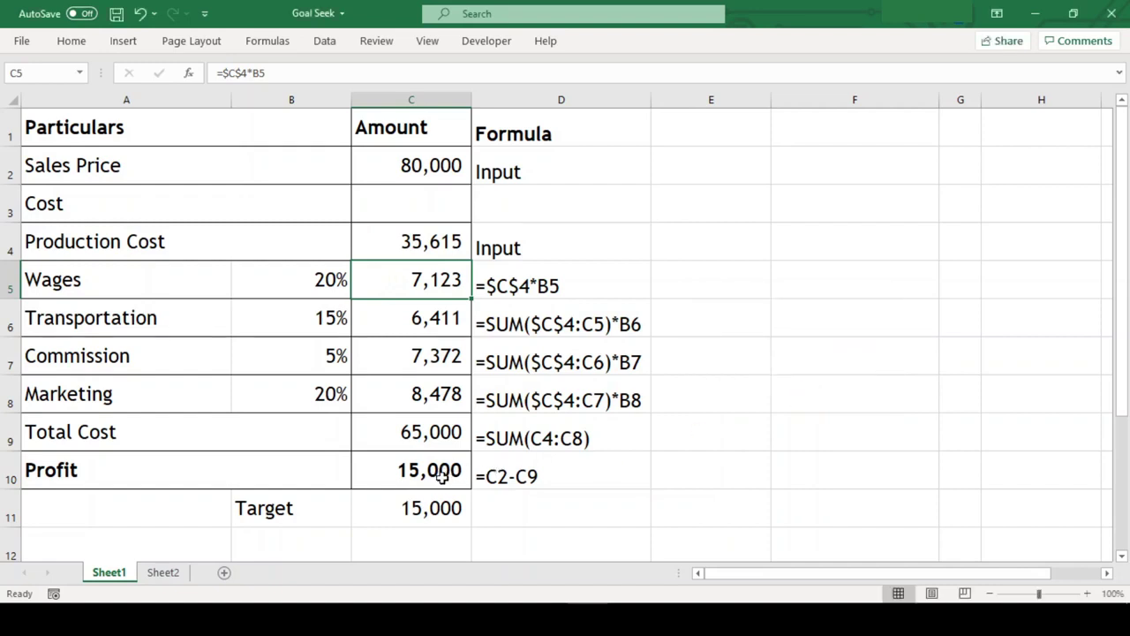
left_click(444, 478)
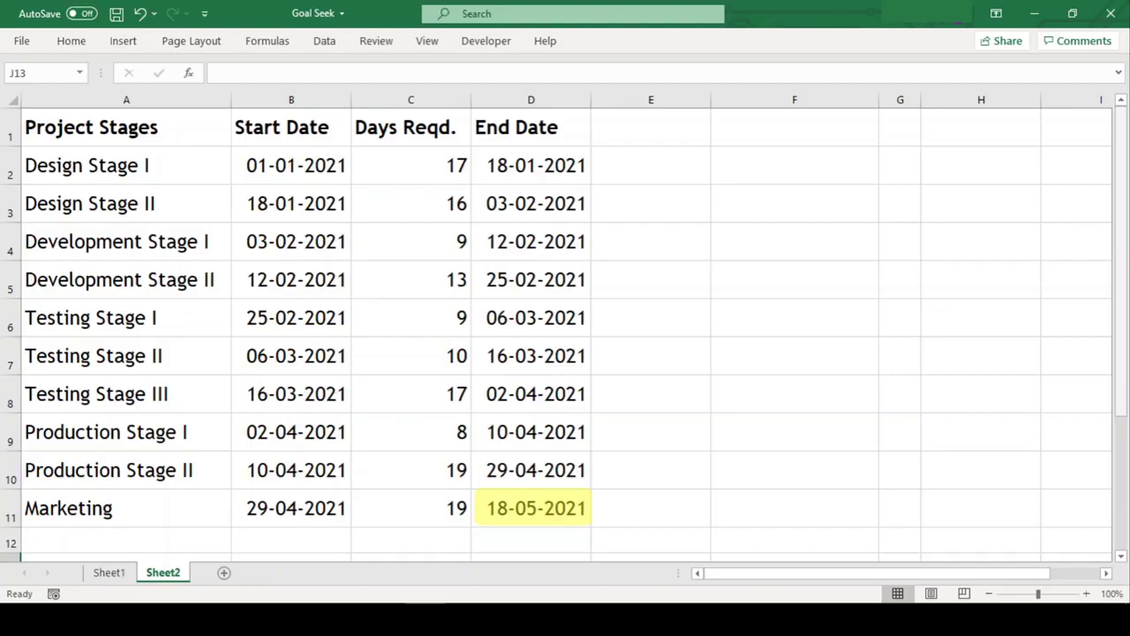
- Start a Goal Seek with the Marketing End Date in D11 as the set cell and 31-03-2021 as its target value
left_click(531, 507)
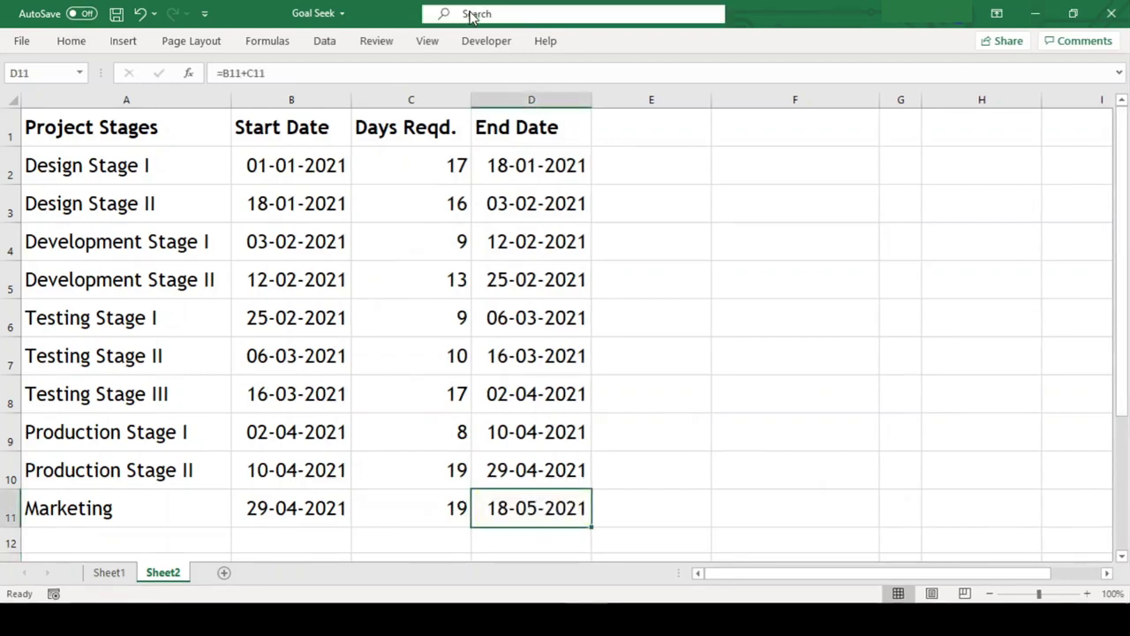
left_click(325, 45)
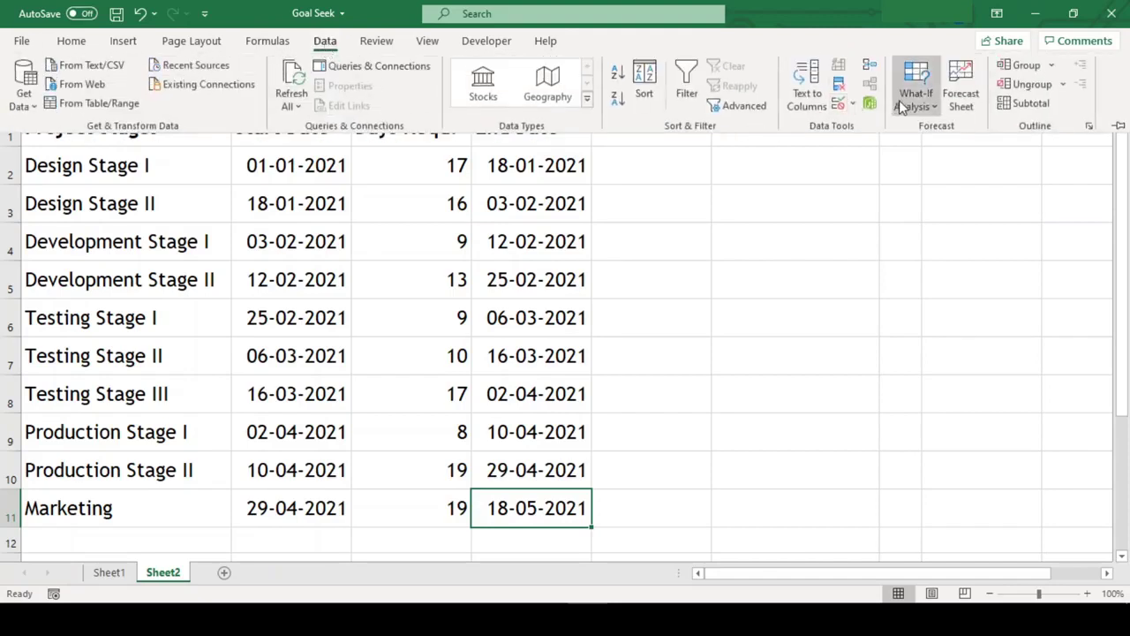
left_click(916, 97)
left_click(927, 155)
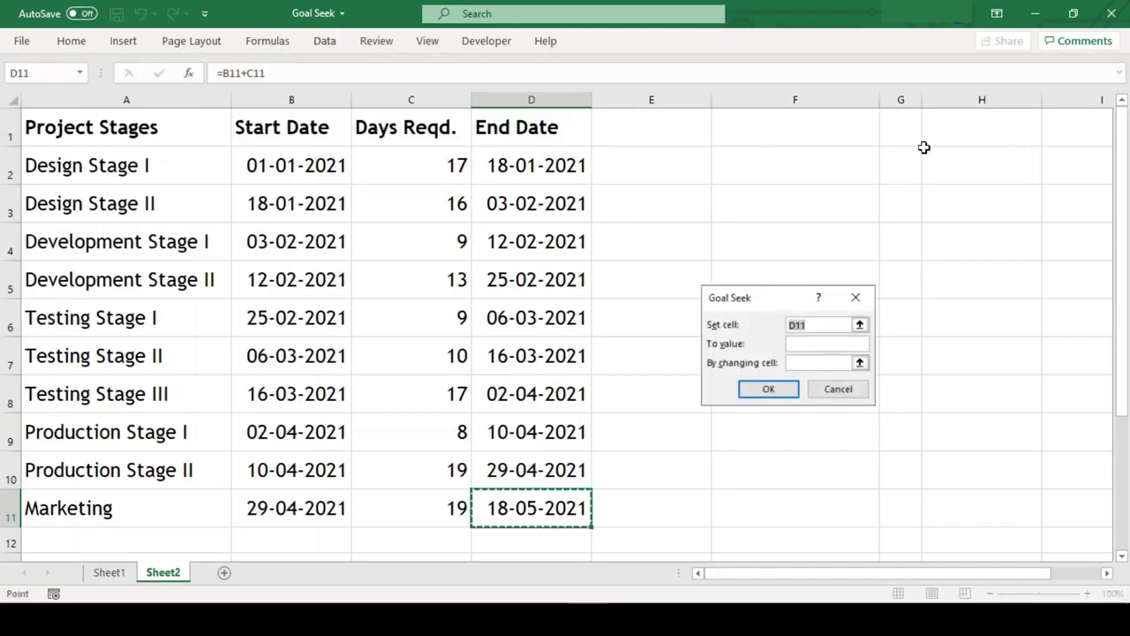
left_click(570, 505)
left_click(811, 344)
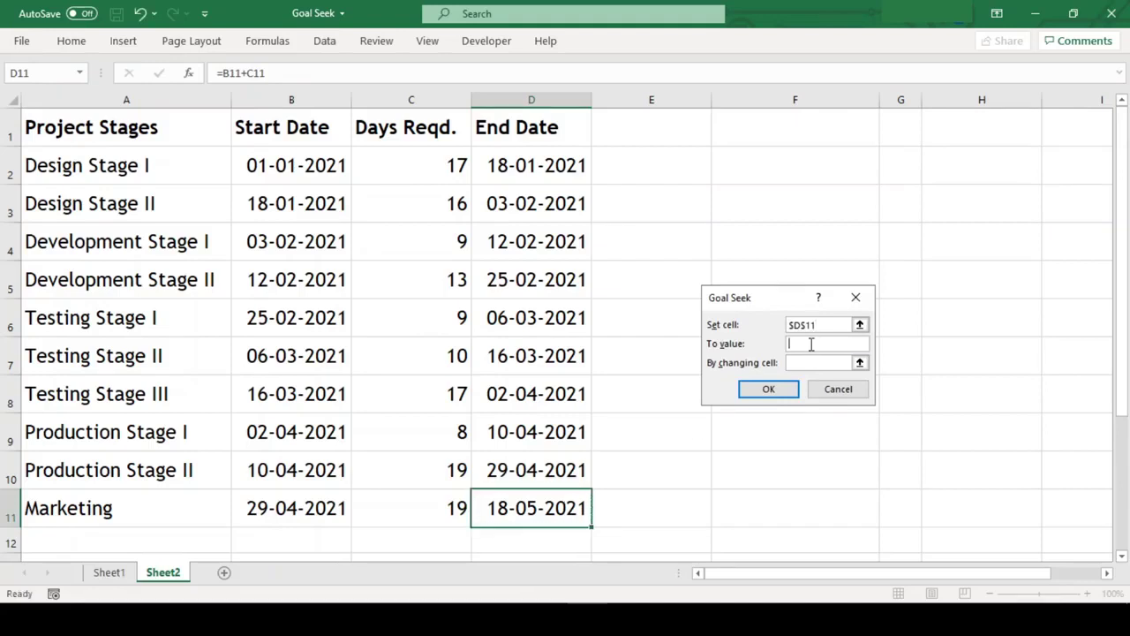
type("31-03-20201")
key("BackSpace")
key("BackSpace")
type("1")
- Use the Design Stage I Start Date in B2 as the changing cell, run the Goal Seek and accept its solution
left_click(817, 363)
left_click(341, 170)
left_click(769, 390)
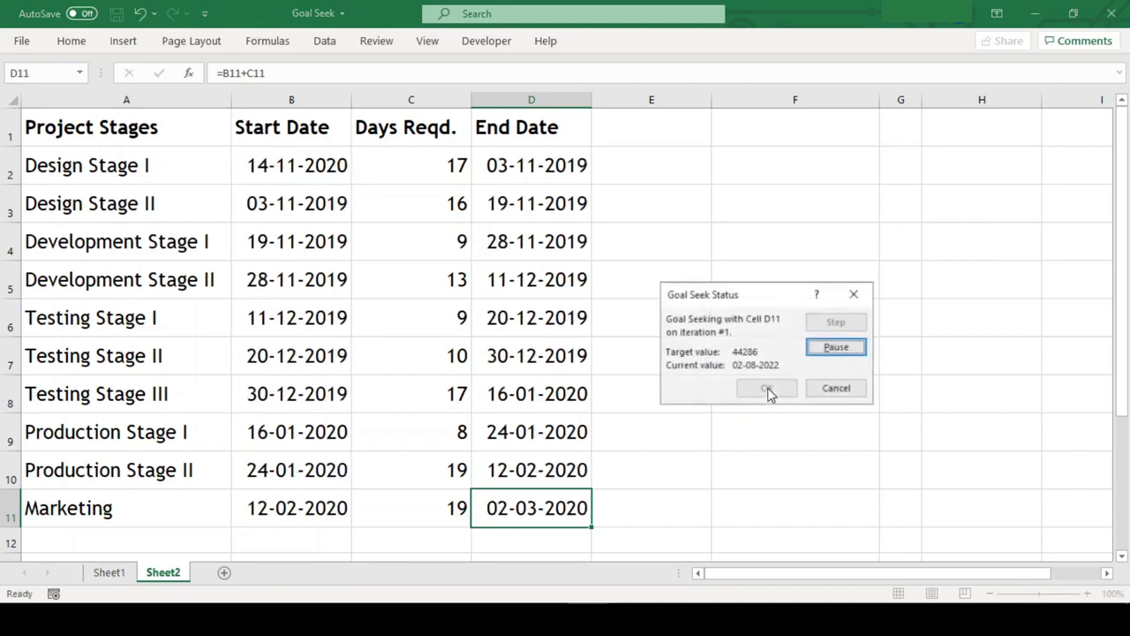
left_click(767, 389)
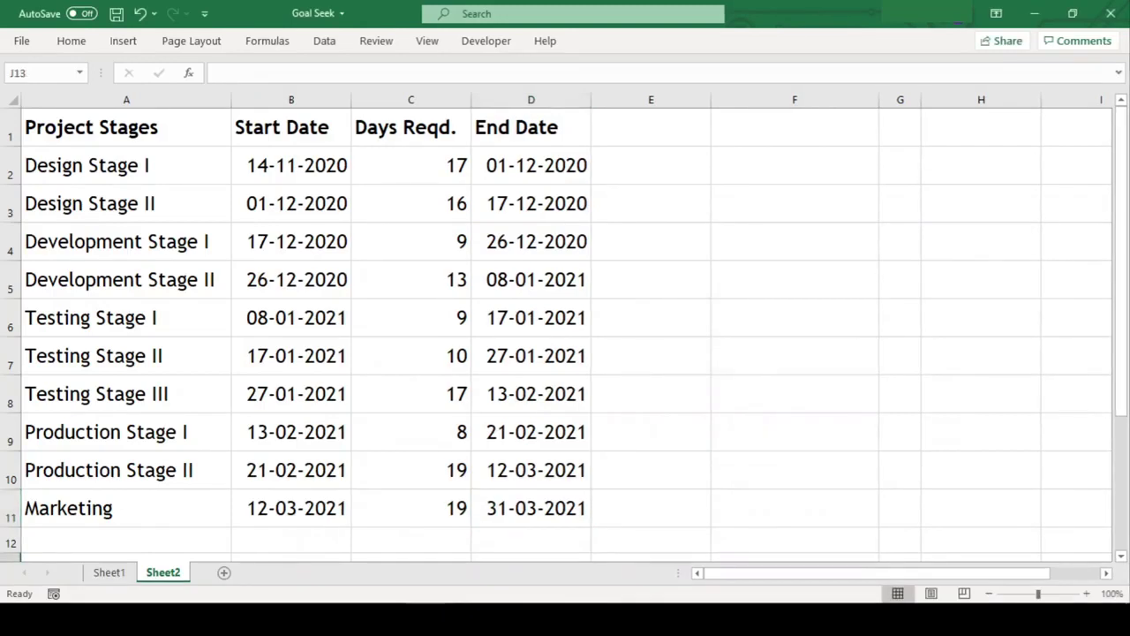